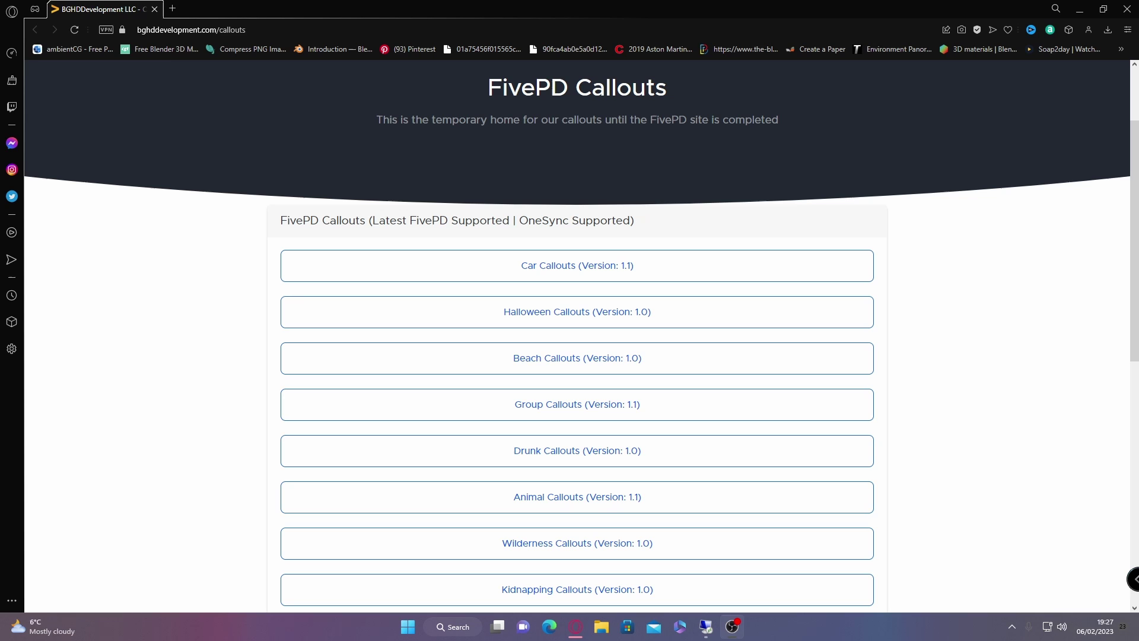
pyautogui.scroll(-3, 747, 347)
pyautogui.scroll(3, 765, 355)
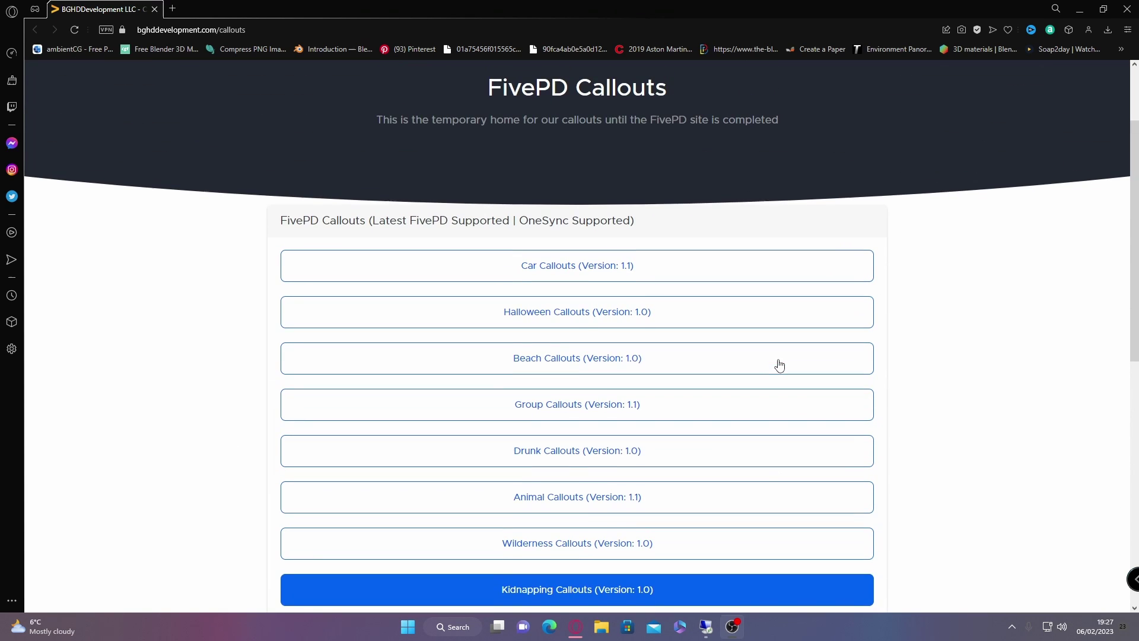
pyautogui.scroll(-1, 779, 366)
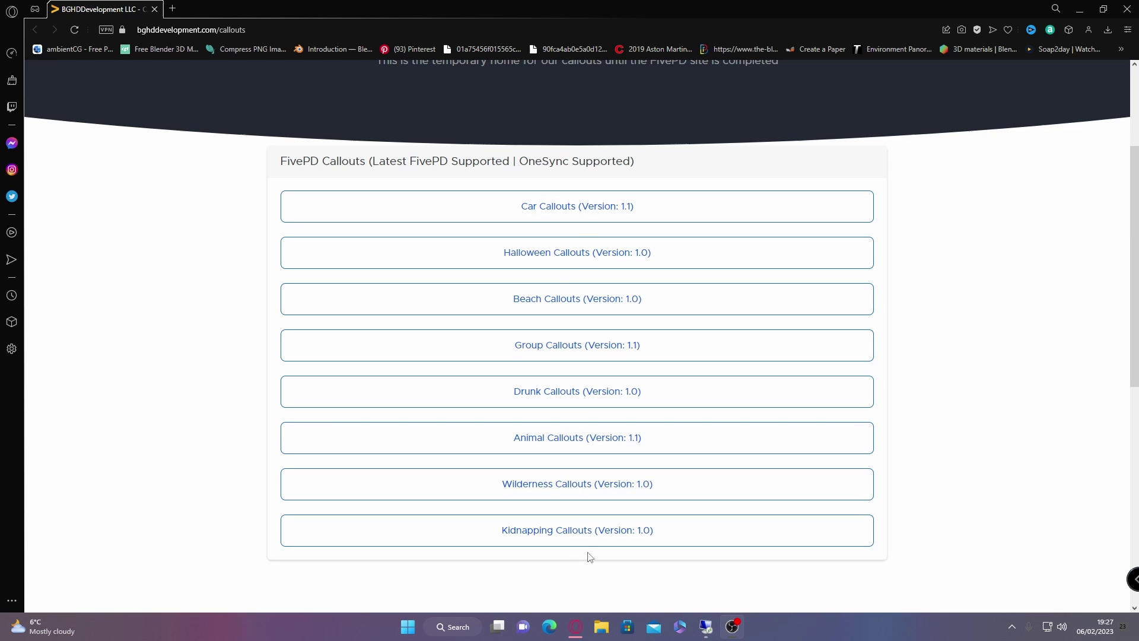
# Step: Download the Car Callouts pack and open CarCallouts.1.1 (1).zip in WinRAR
pyautogui.click(565, 222)
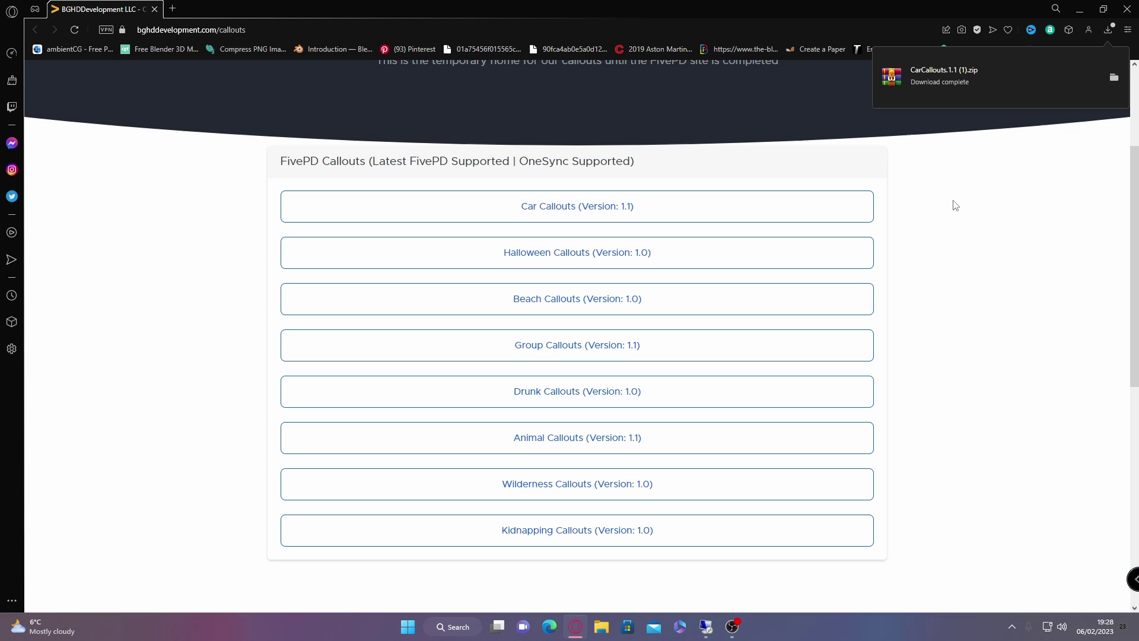
pyautogui.click(1044, 76)
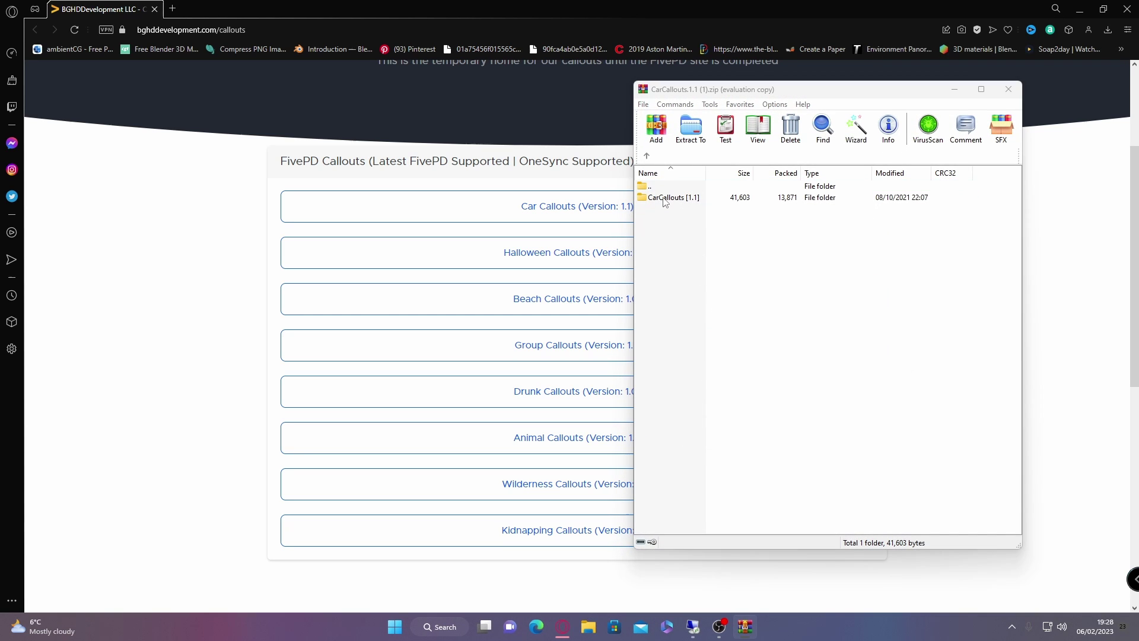
pyautogui.press('Escape')
# Step: Inspect the archive's CarCallouts folders, select the CarCallouts folder, and minimise the browser
pyautogui.doubleClick(668, 197)
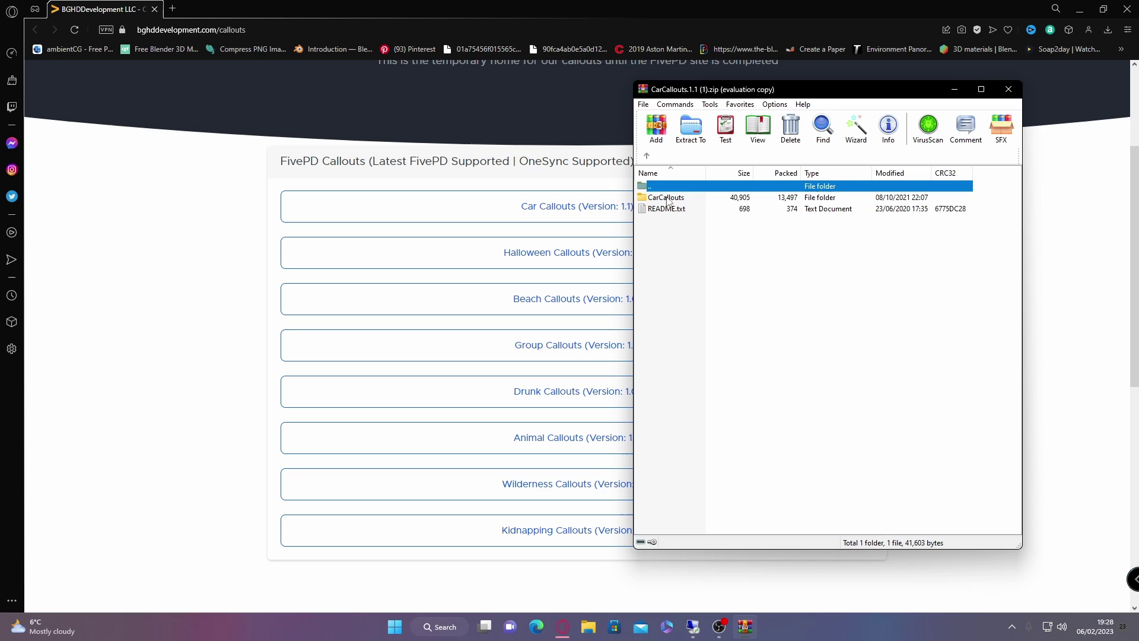
pyautogui.doubleClick(665, 198)
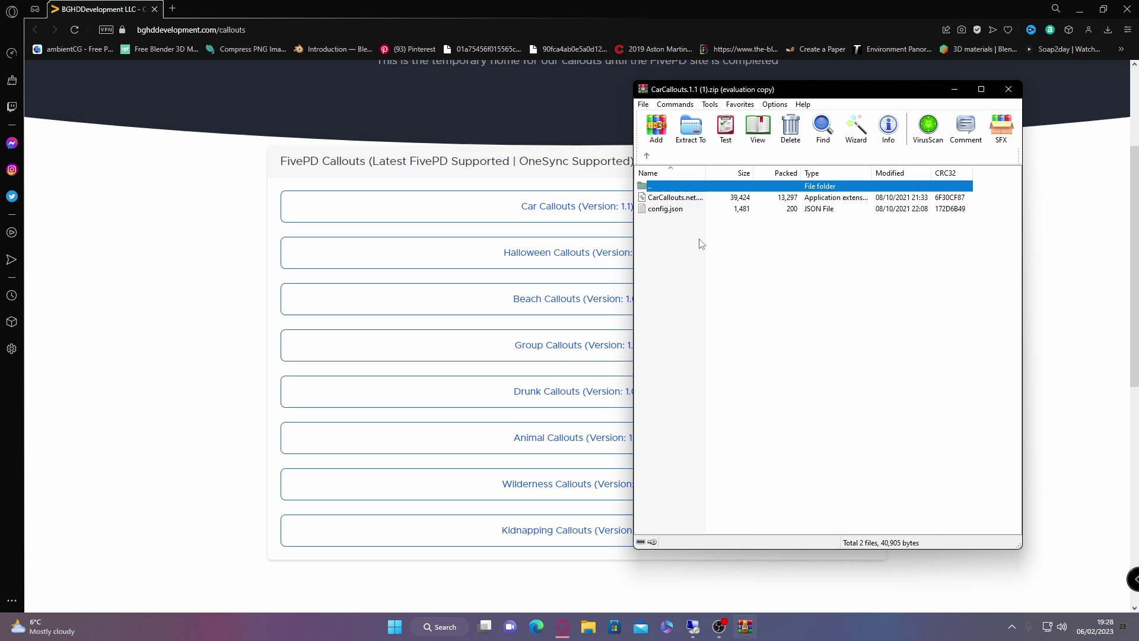
pyautogui.moveTo(657, 200); pyautogui.dragTo(708, 251)
pyautogui.click(707, 251)
pyautogui.click(646, 155)
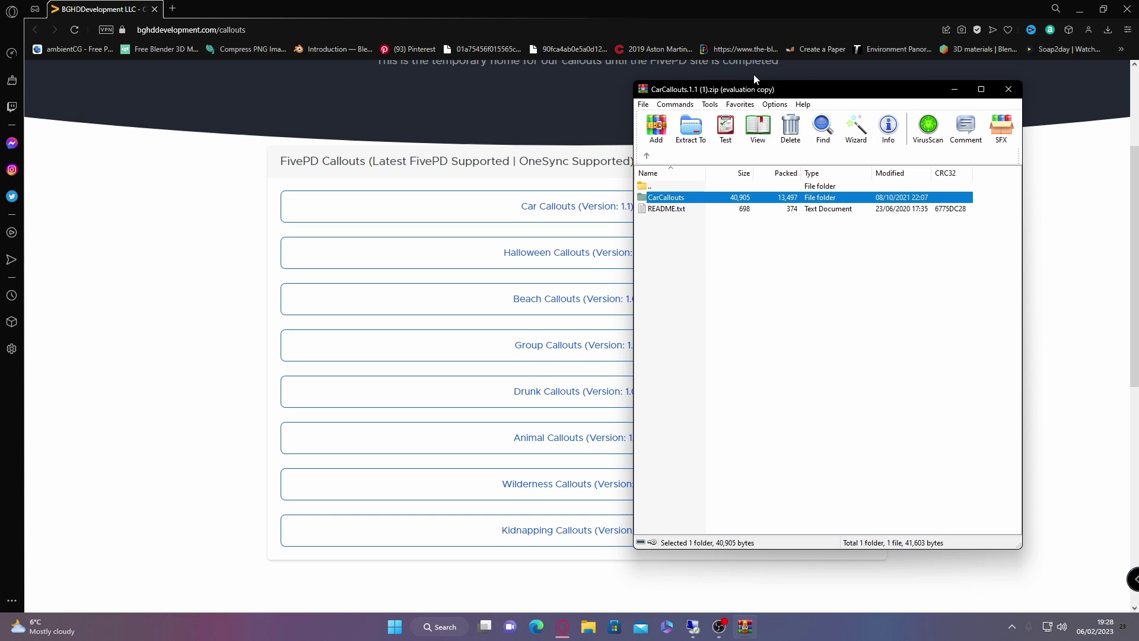
pyautogui.moveTo(734, 95); pyautogui.dragTo(680, 107)
pyautogui.click(1078, 8)
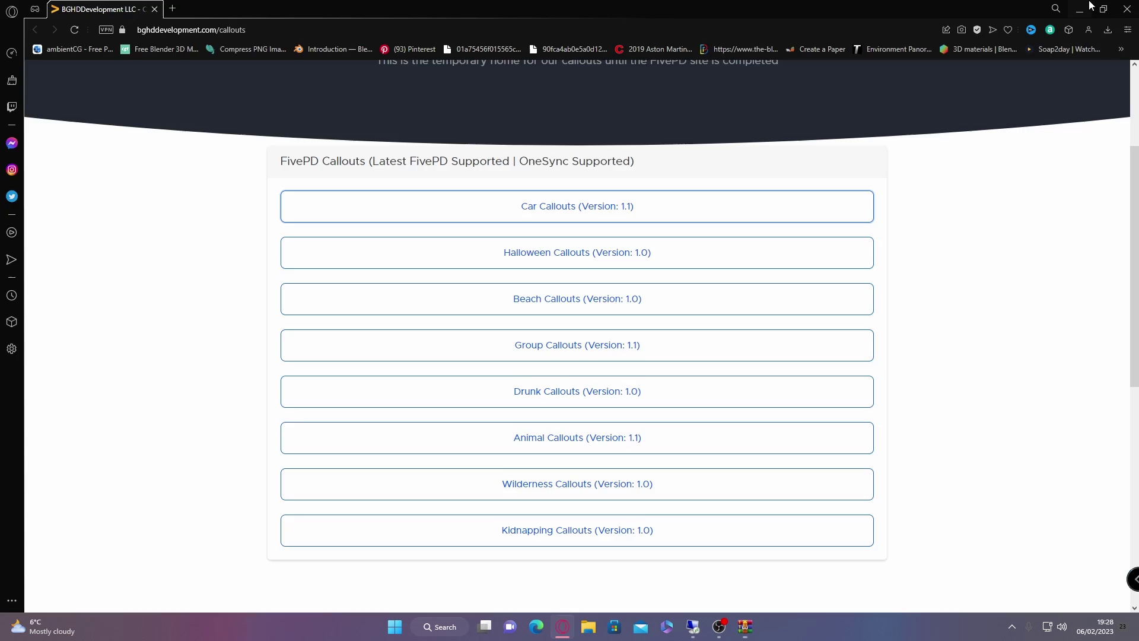
# Step: Browse to C:\fxserver\txData\CFXDefault_47162C.base\resources\fivepd\callouts in File Explorer
pyautogui.click(588, 627)
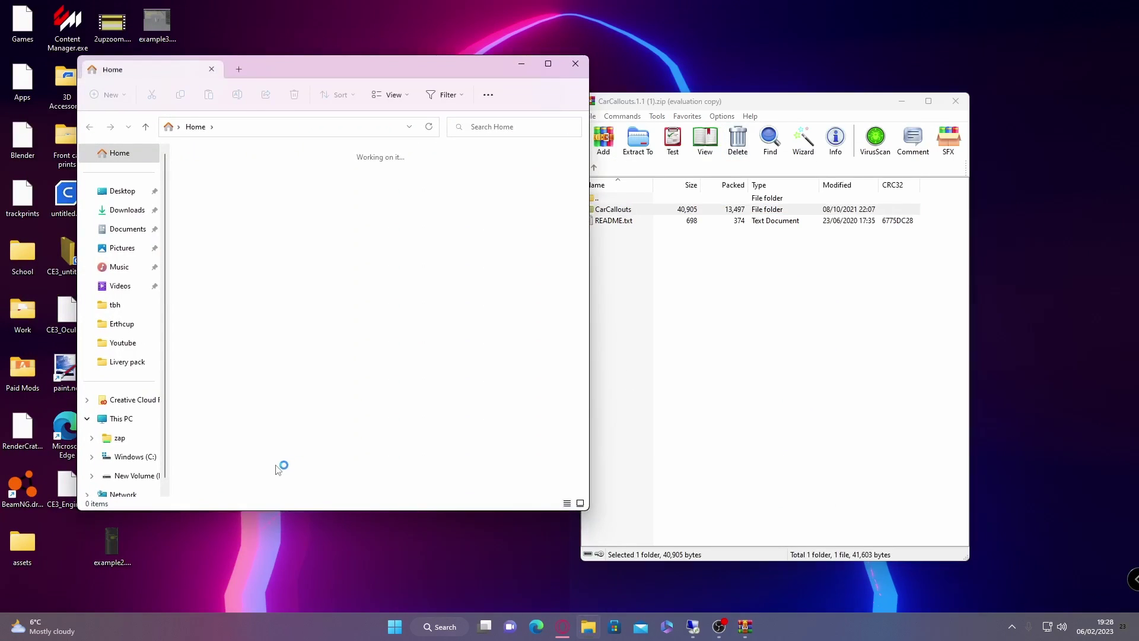
pyautogui.click(131, 459)
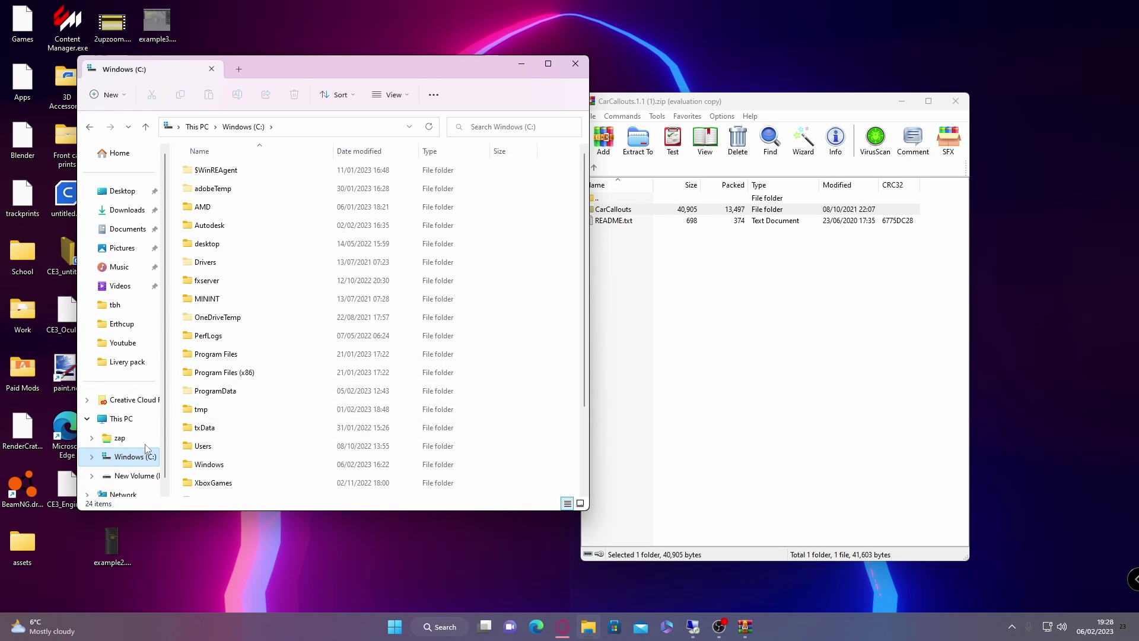
pyautogui.doubleClick(219, 281)
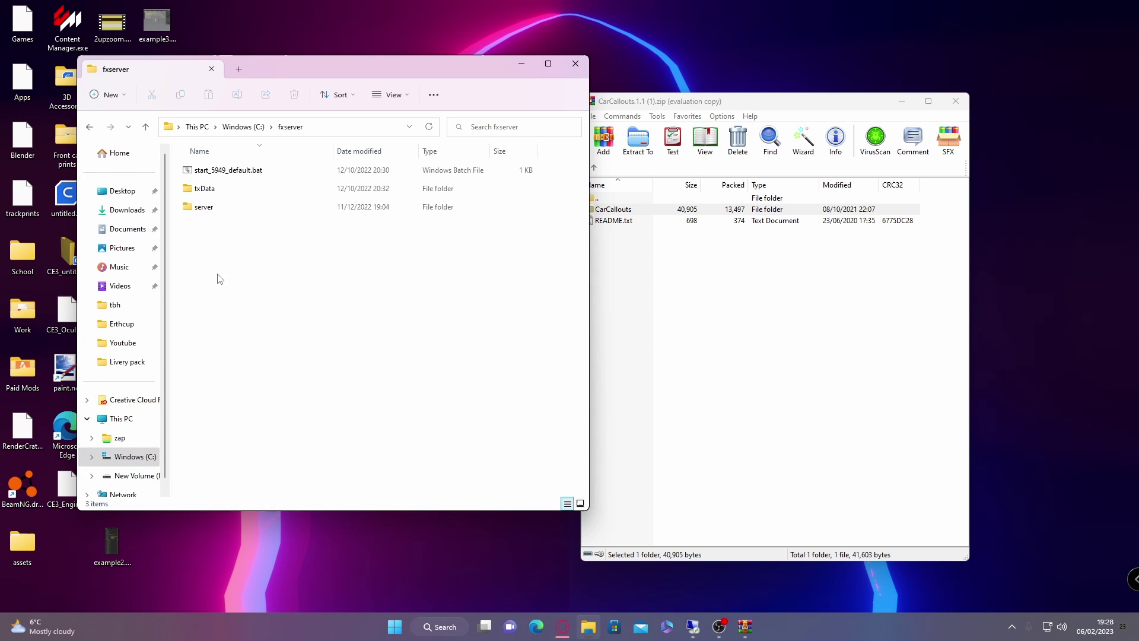
pyautogui.doubleClick(226, 188)
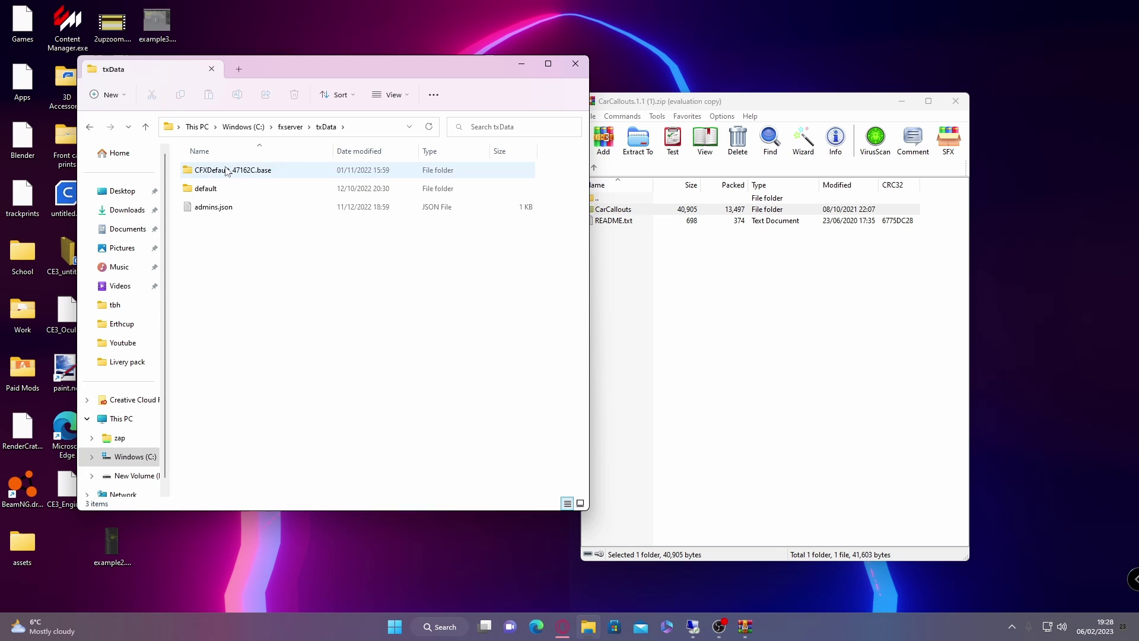
pyautogui.doubleClick(223, 170)
pyautogui.doubleClick(235, 209)
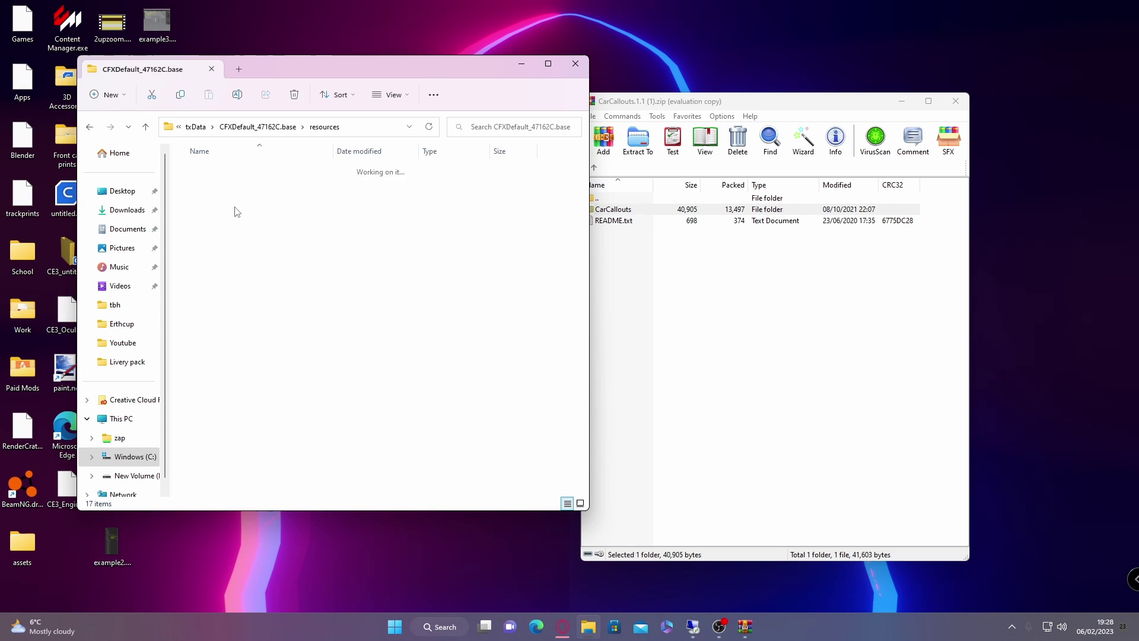
pyautogui.doubleClick(219, 392)
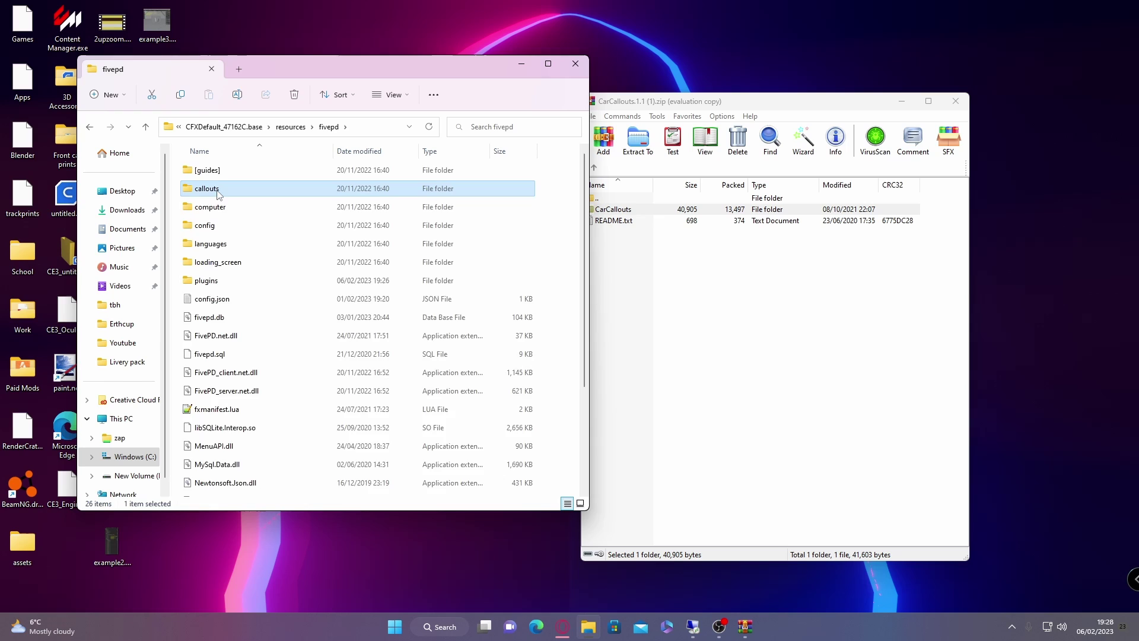
pyautogui.doubleClick(213, 190)
# Step: Drag CarCallouts from WinRAR into the callouts folder, then close WinRAR
pyautogui.click(754, 354)
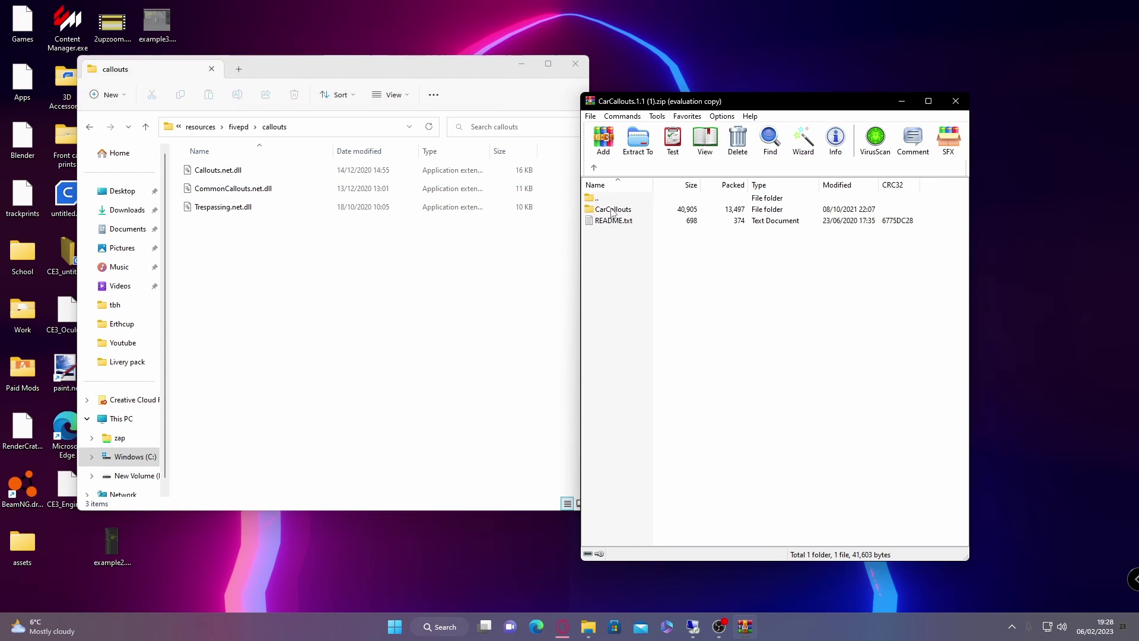
pyautogui.moveTo(612, 210)
pyautogui.mouseDown()
pyautogui.moveTo(633, 208)
pyautogui.moveTo(269, 283)
pyautogui.mouseUp()
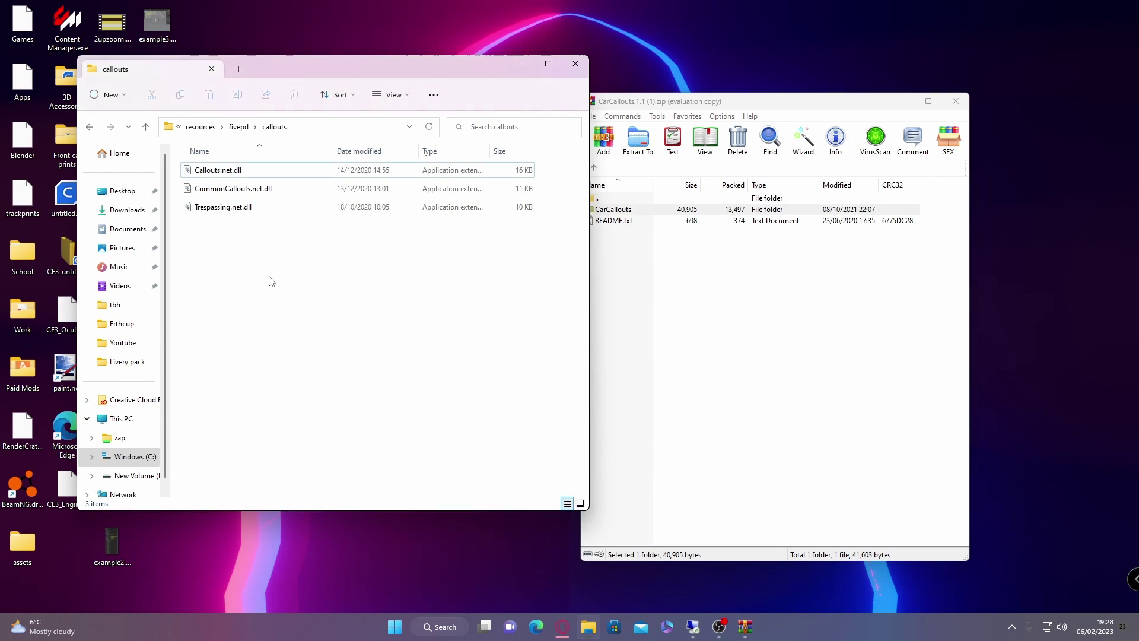
pyautogui.click(336, 281)
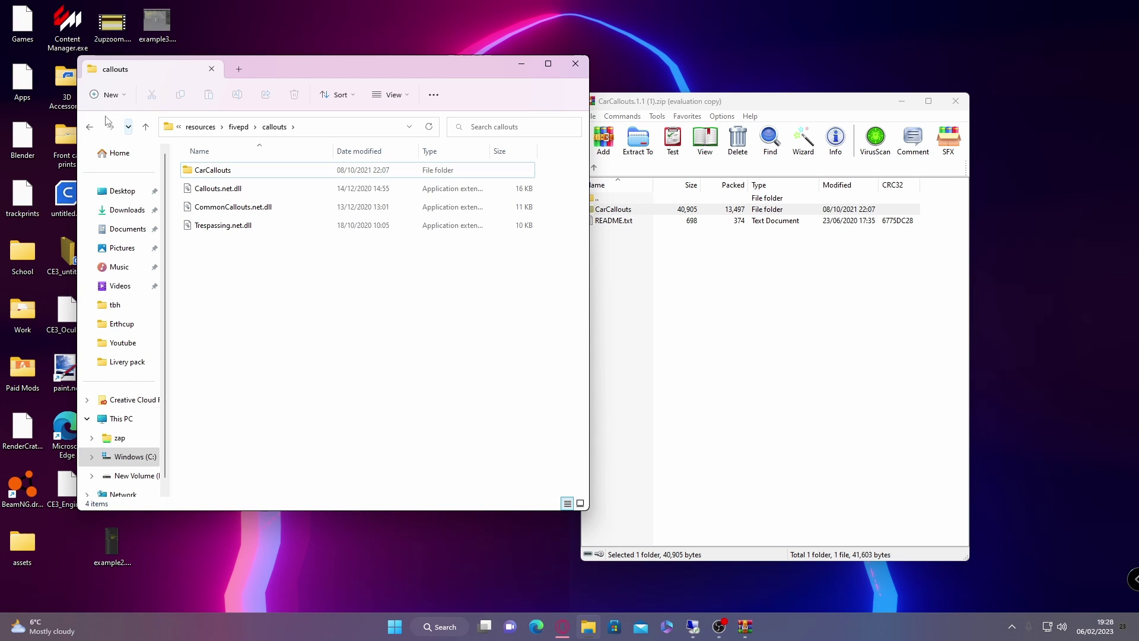
pyautogui.click(954, 101)
pyautogui.moveTo(331, 63); pyautogui.dragTo(609, 91)
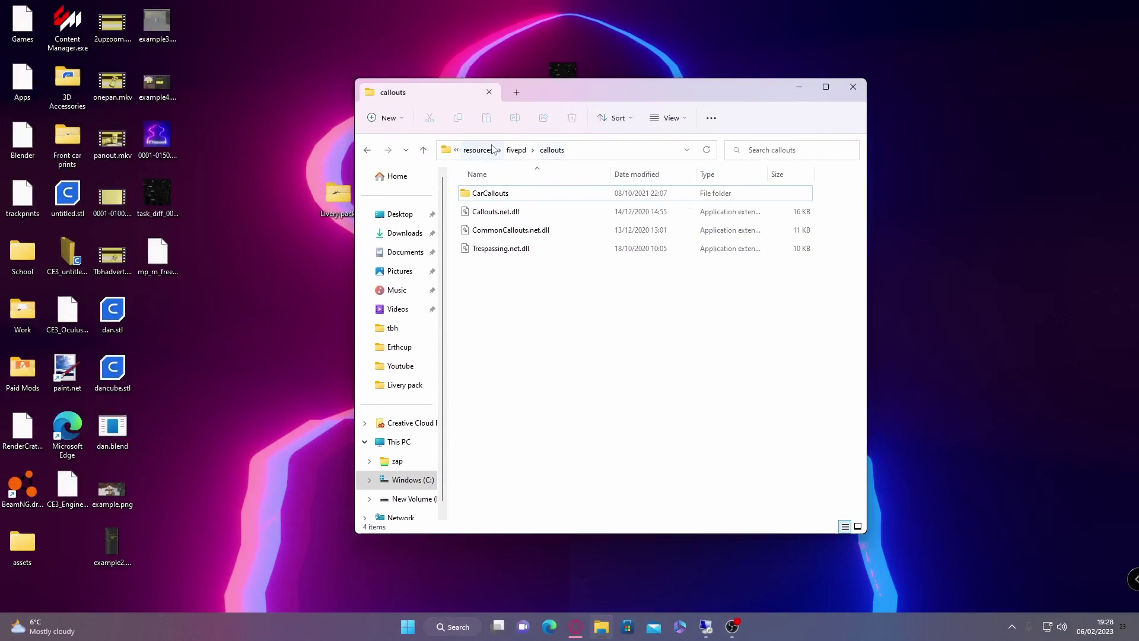
pyautogui.click(481, 150)
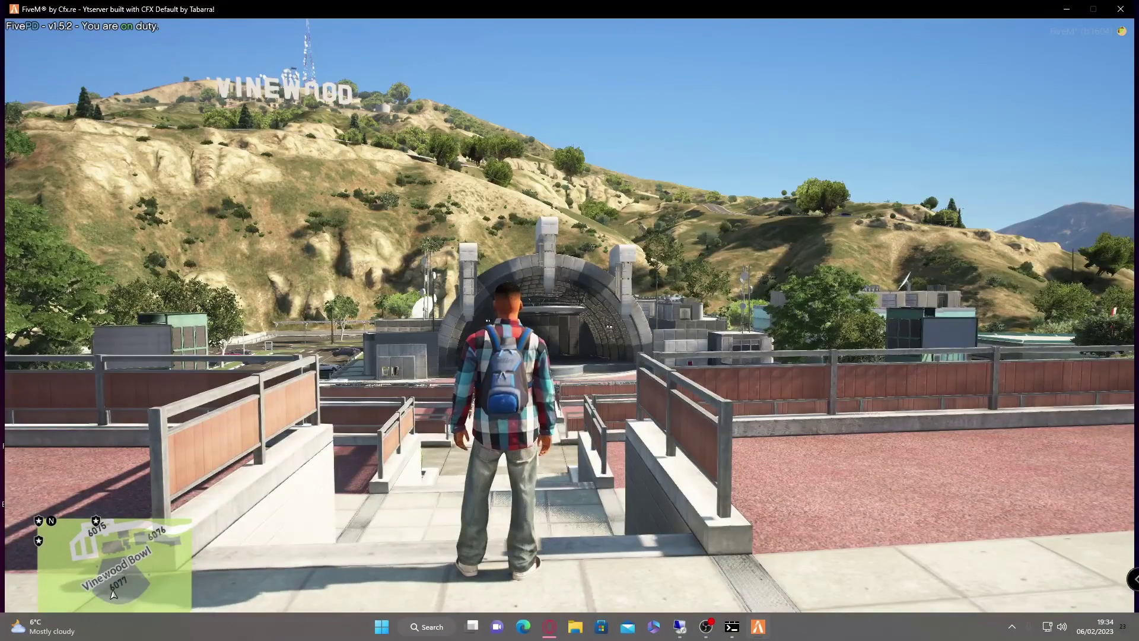
pyautogui.press('F11')
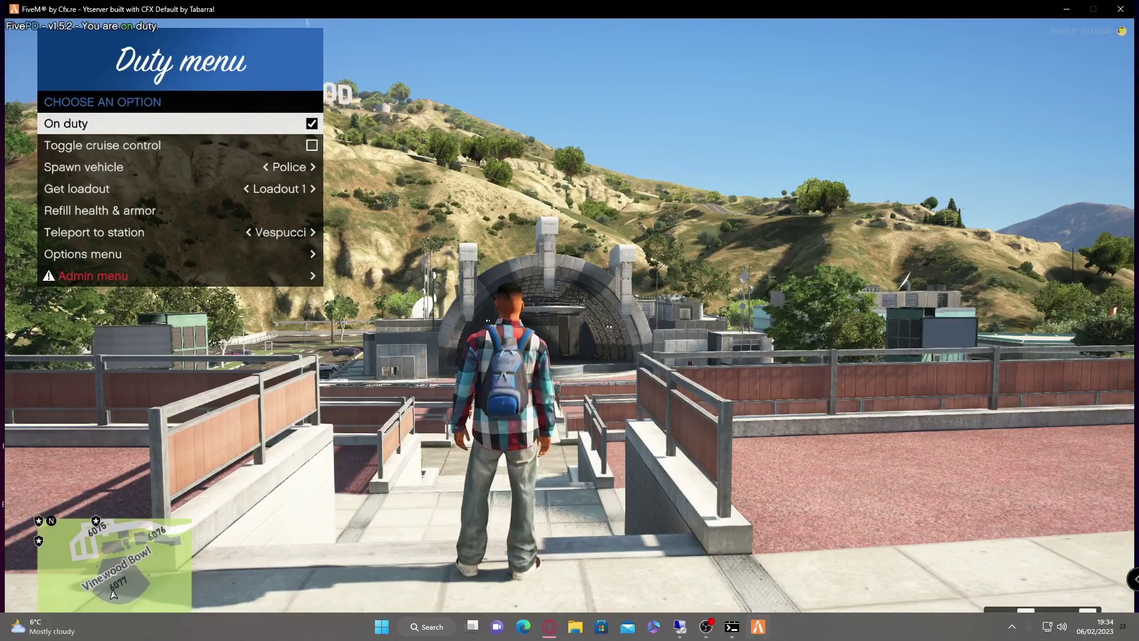
pyautogui.press('BackSpace')
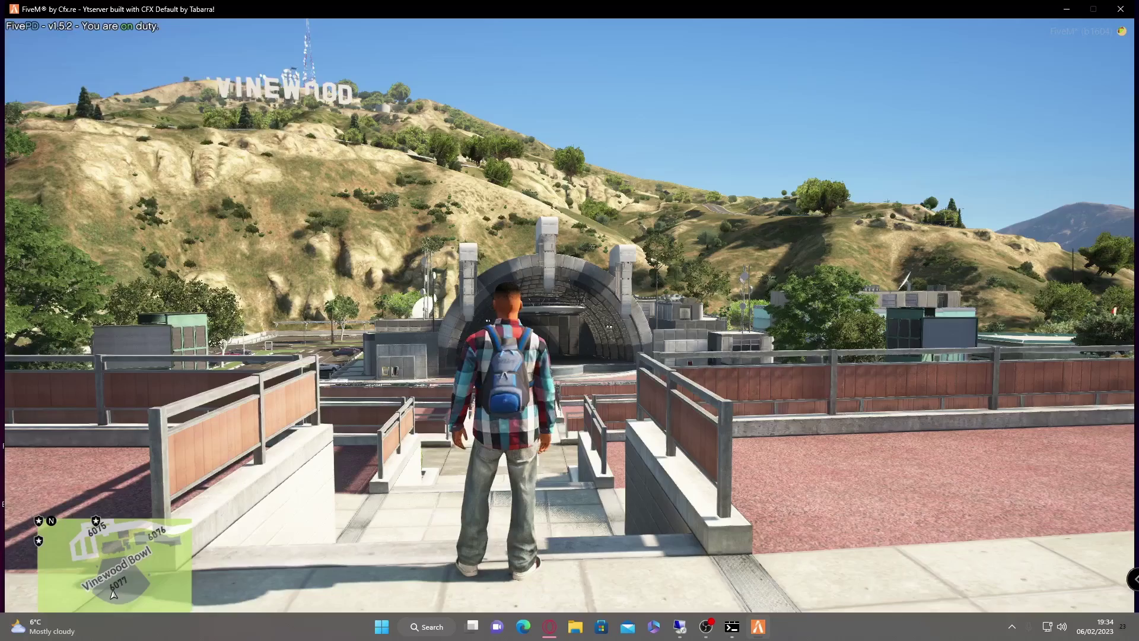
pyautogui.press('F5')
pyautogui.press('Return')
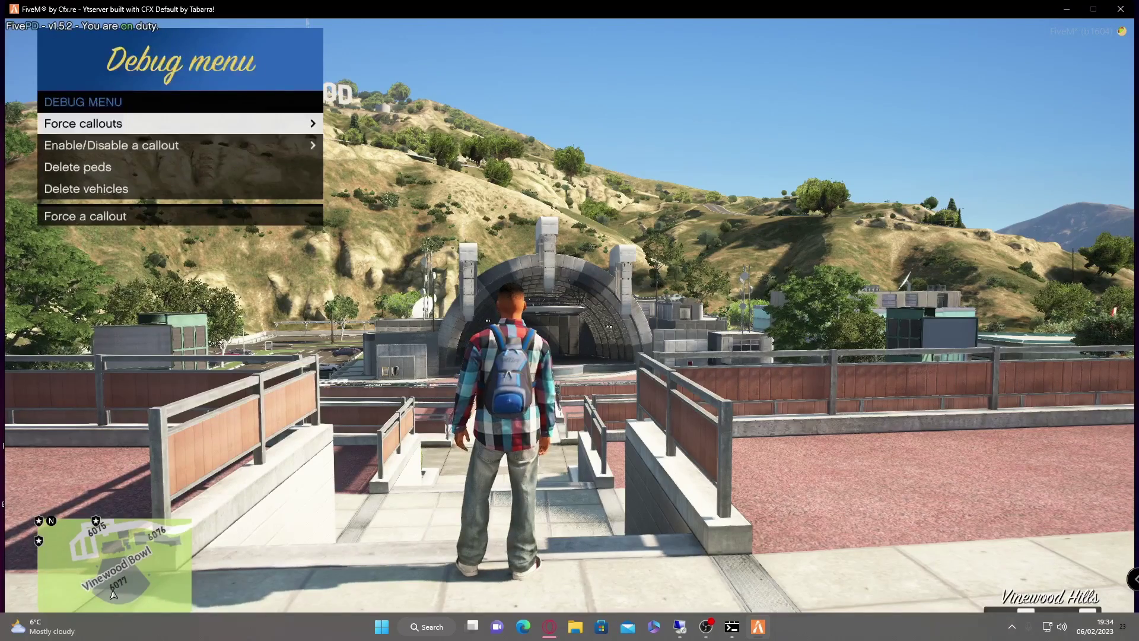
pyautogui.press('Return')
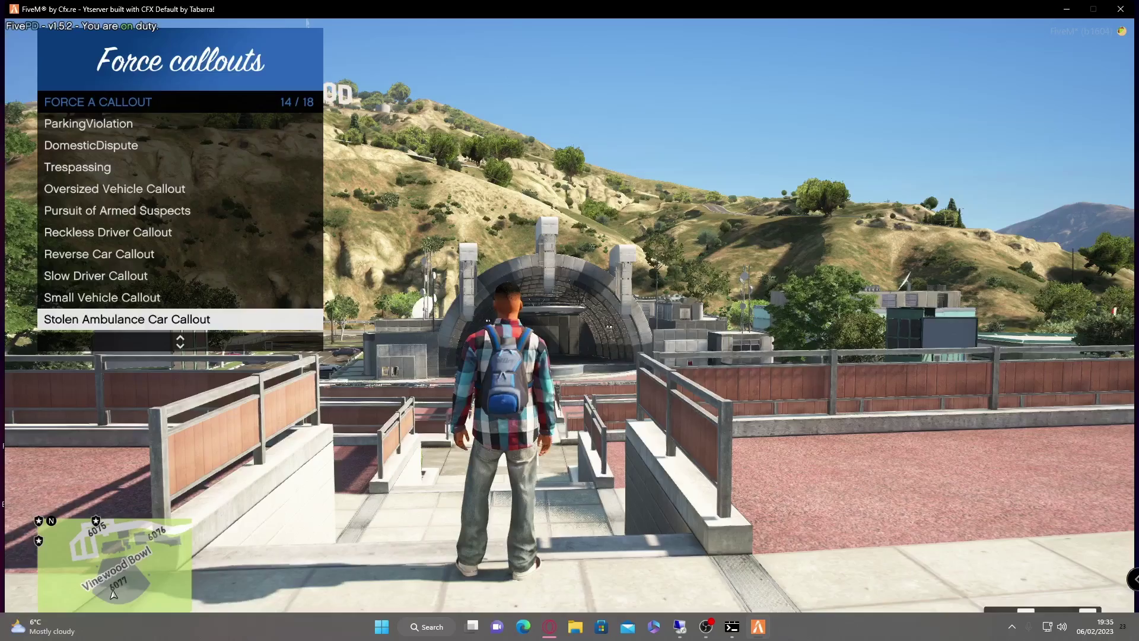
pyautogui.press('BackSpace')
pyautogui.press('BackSpace')
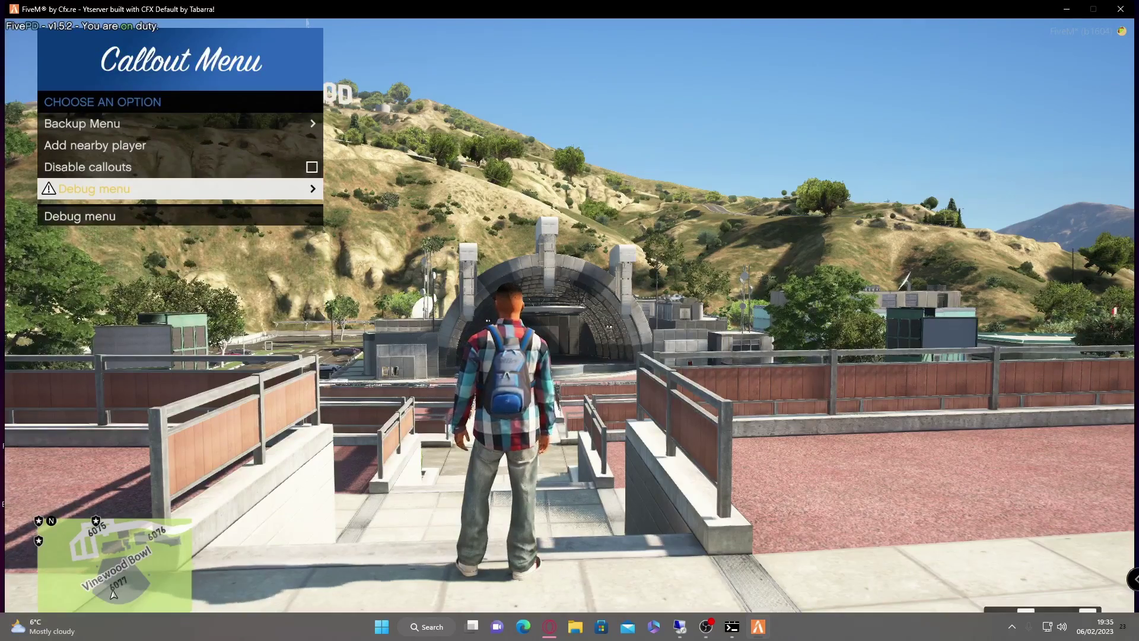
pyautogui.press('w')
pyautogui.press('BackSpace')
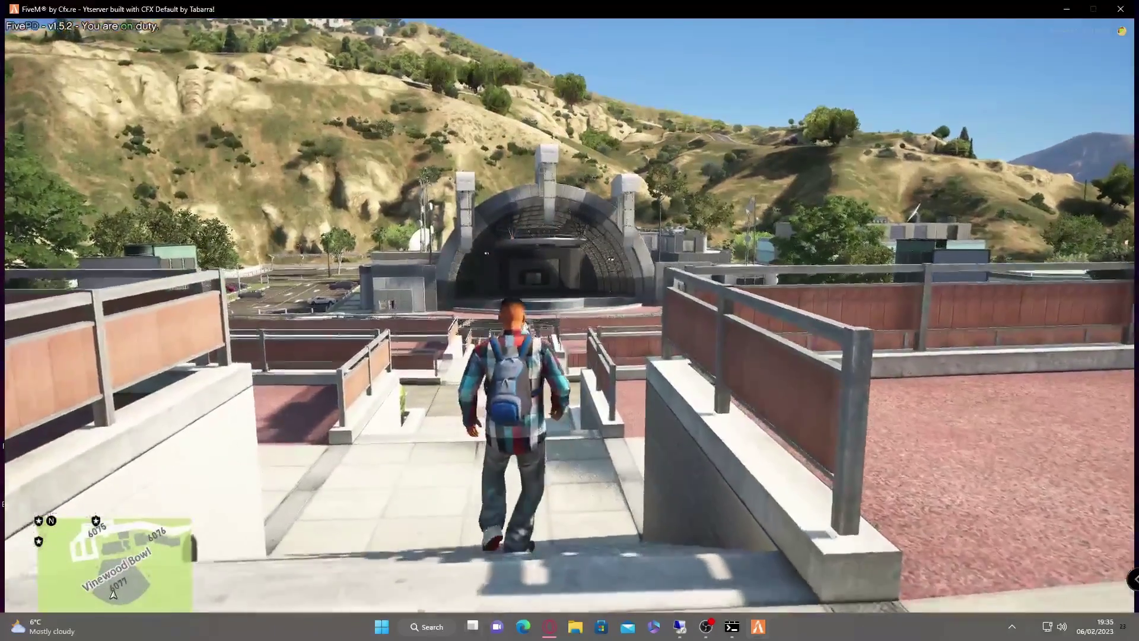